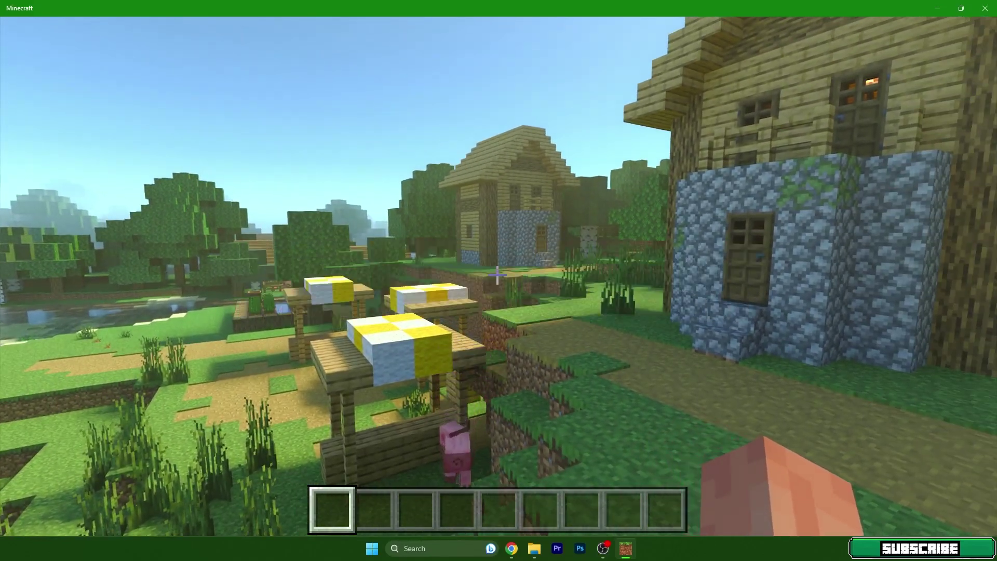
Walk forward into the village houses, then back across the market stalls to show the shading
{"action": "key", "text": "w"}
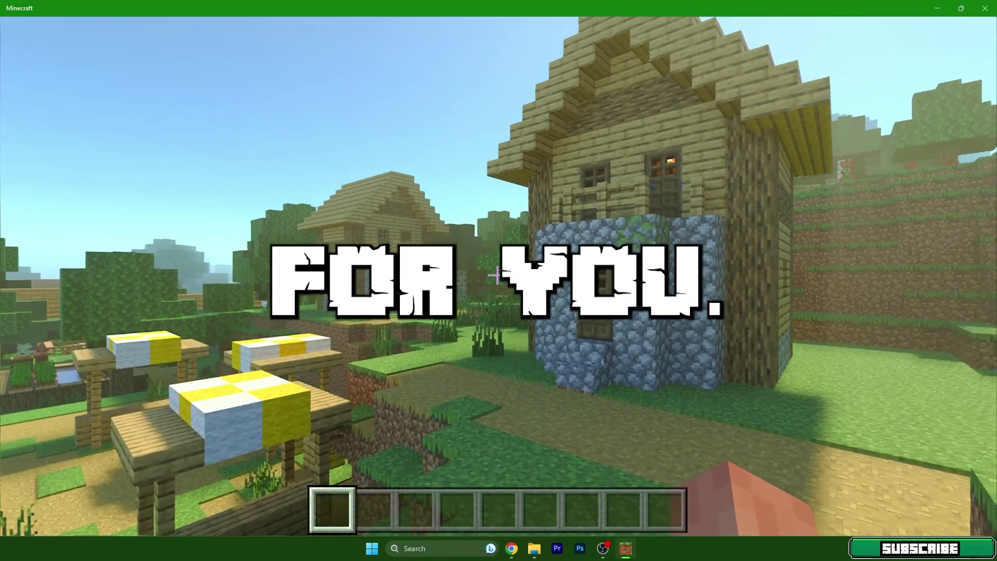
{"action": "key", "text": "w"}
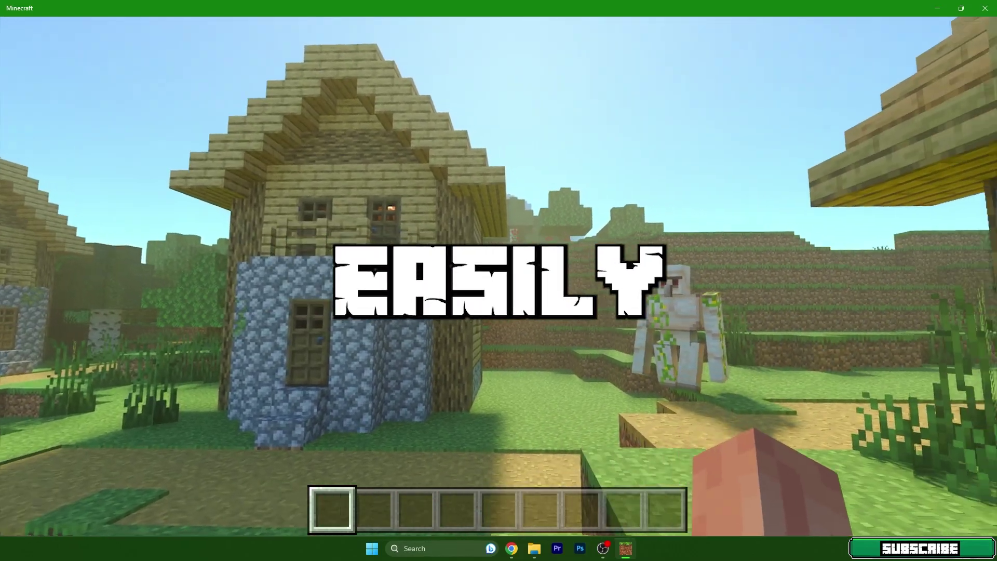
{"action": "key", "text": "w"}
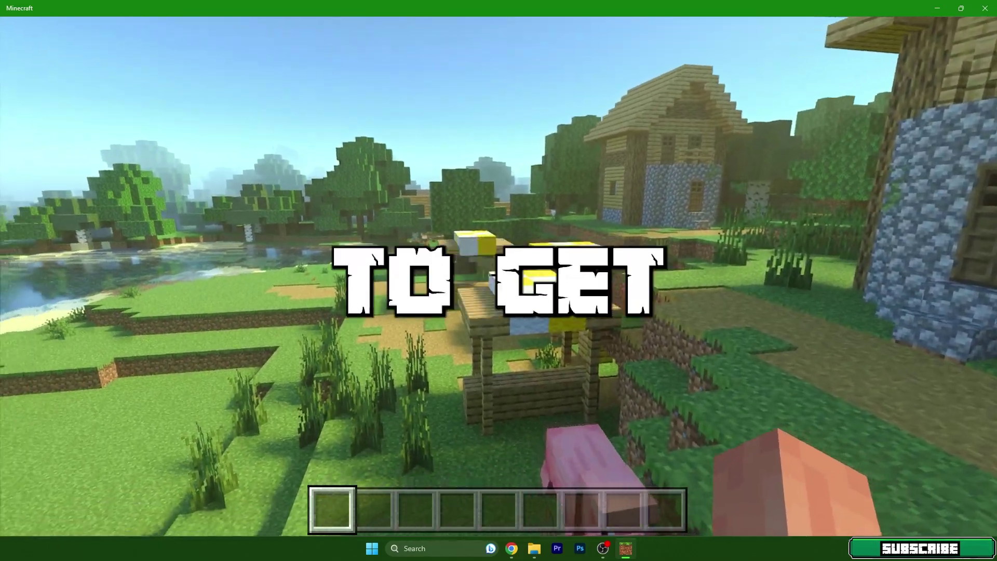
{"action": "key", "text": "s"}
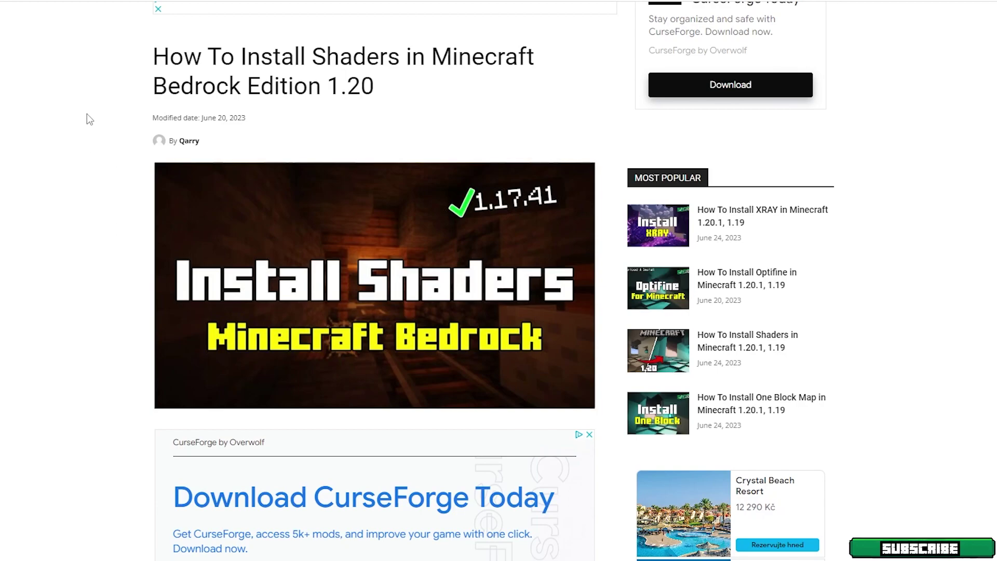
Highlight the article title, then clear the selection
{"action": "left_click_drag", "start_coordinate": [137, 61], "coordinate": [272, 54]}
{"action": "left_click_drag", "start_coordinate": [348, 48], "coordinate": [363, 85]}
{"action": "left_click", "coordinate": [101, 156]}
Scroll past Step 3 to the Downloads heading and its 'Shaders: Click here' link
{"action": "scroll", "coordinate": [103, 156], "scroll_direction": "down", "scroll_amount": 5}
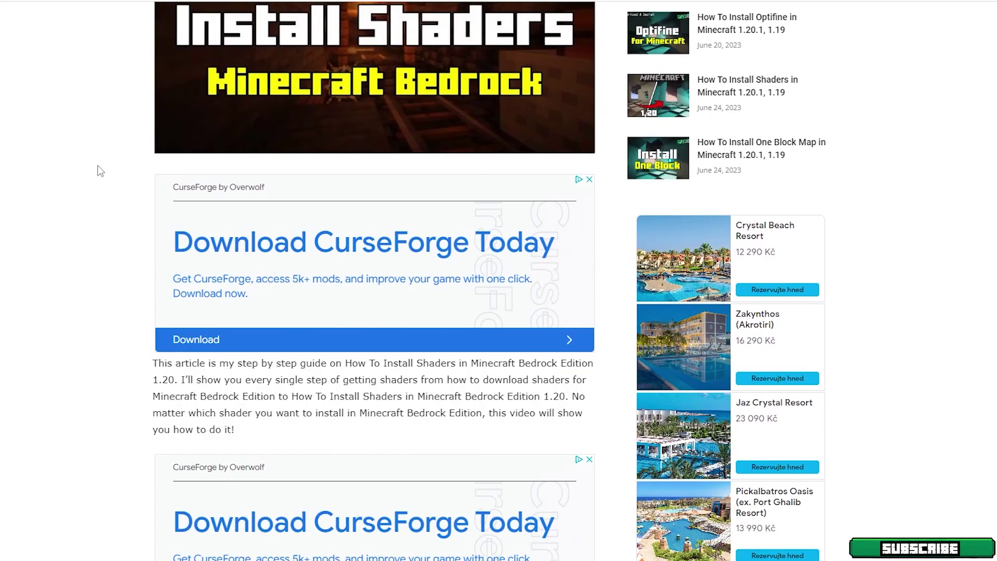
{"action": "scroll", "coordinate": [98, 165], "scroll_direction": "down", "scroll_amount": 20}
{"action": "scroll", "coordinate": [101, 168], "scroll_direction": "down", "scroll_amount": 15}
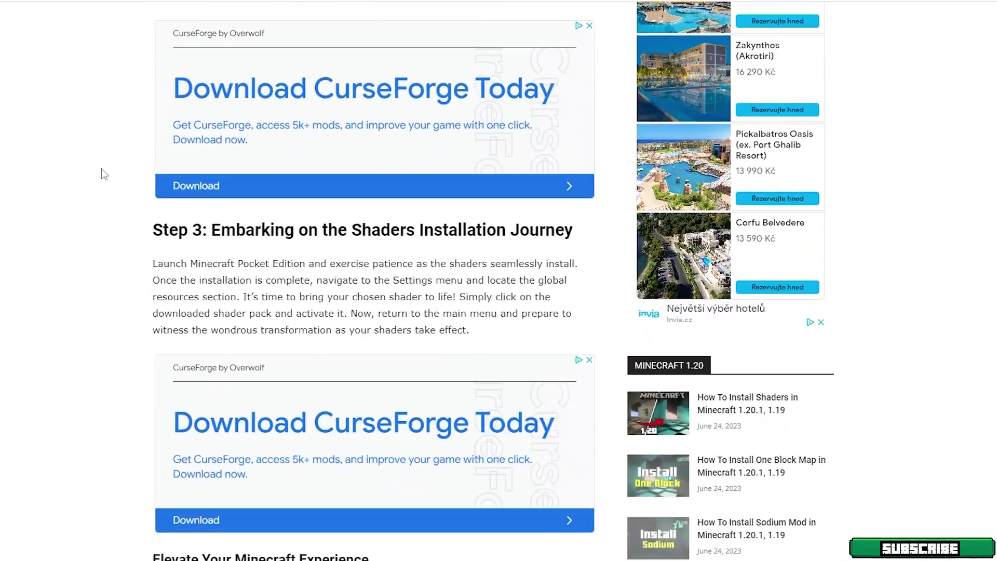
{"action": "left_click_drag", "start_coordinate": [150, 186], "coordinate": [262, 194]}
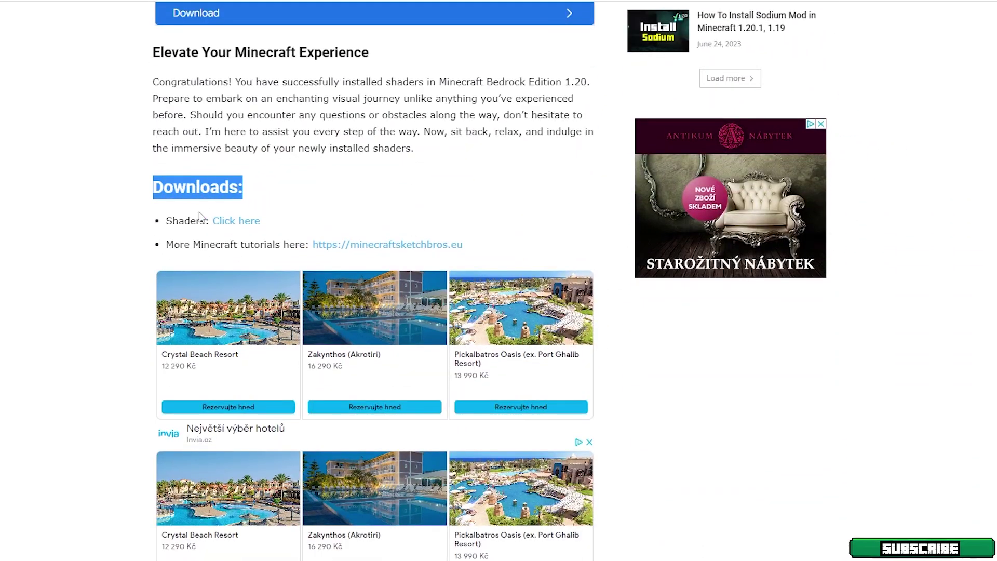
{"action": "left_click", "coordinate": [172, 222]}
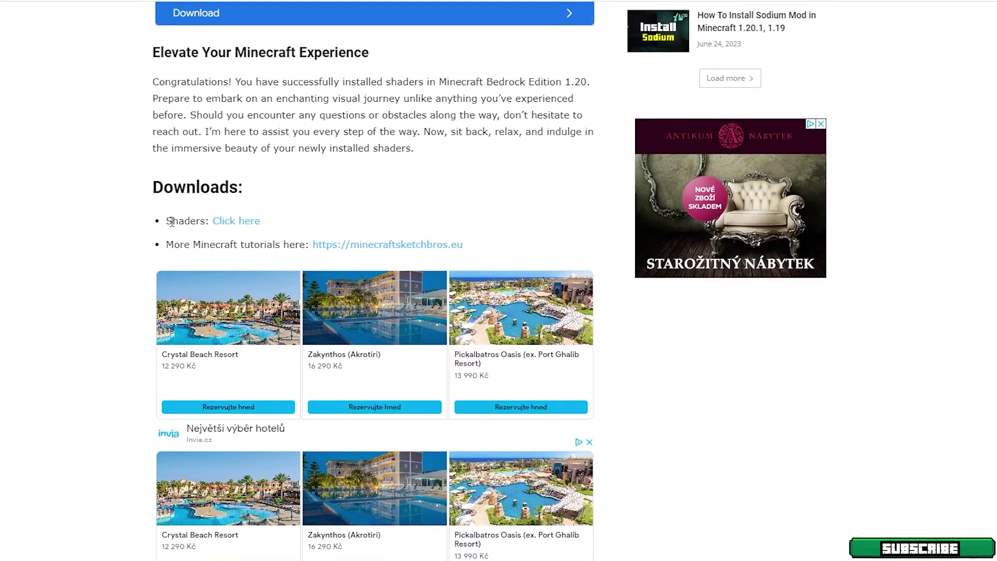
{"action": "left_click", "coordinate": [244, 223]}
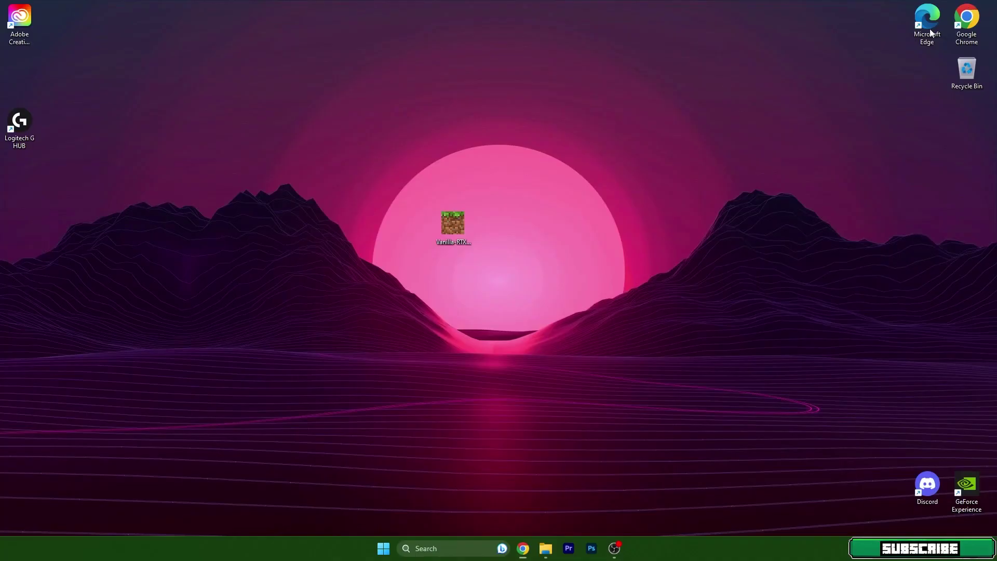
Select the downloaded Vanilla RTX pack file on the desktop
{"action": "left_click_drag", "start_coordinate": [424, 213], "coordinate": [457, 217]}
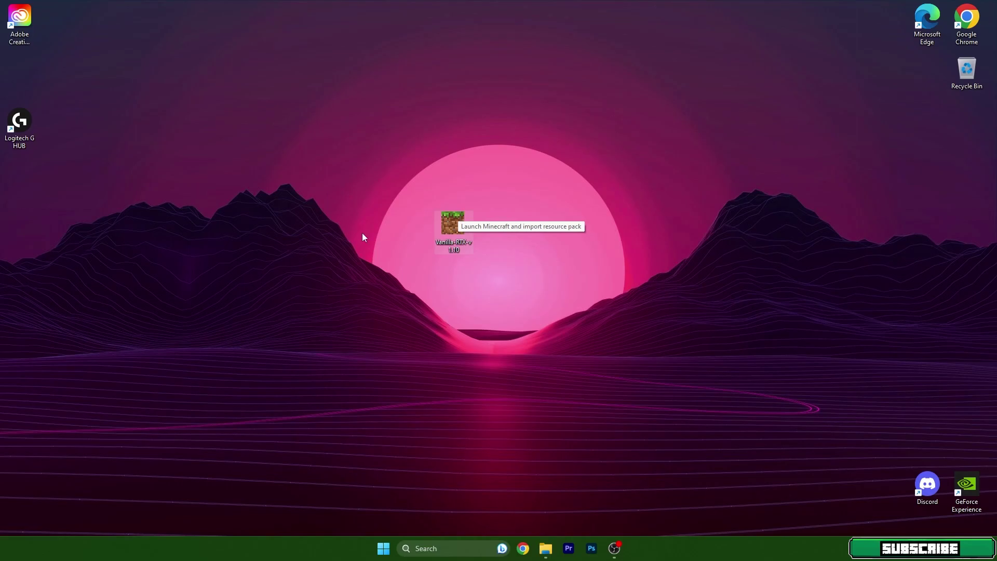
Search Windows for 'Minecra' to find the Minecraft Launcher
{"action": "left_click", "coordinate": [445, 549]}
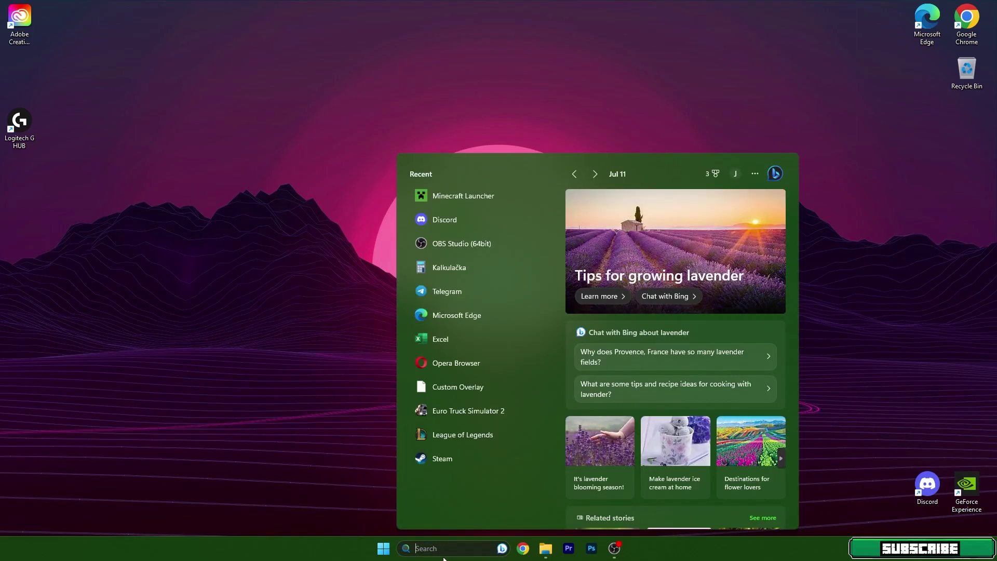
{"action": "type", "text": "Minecra"}
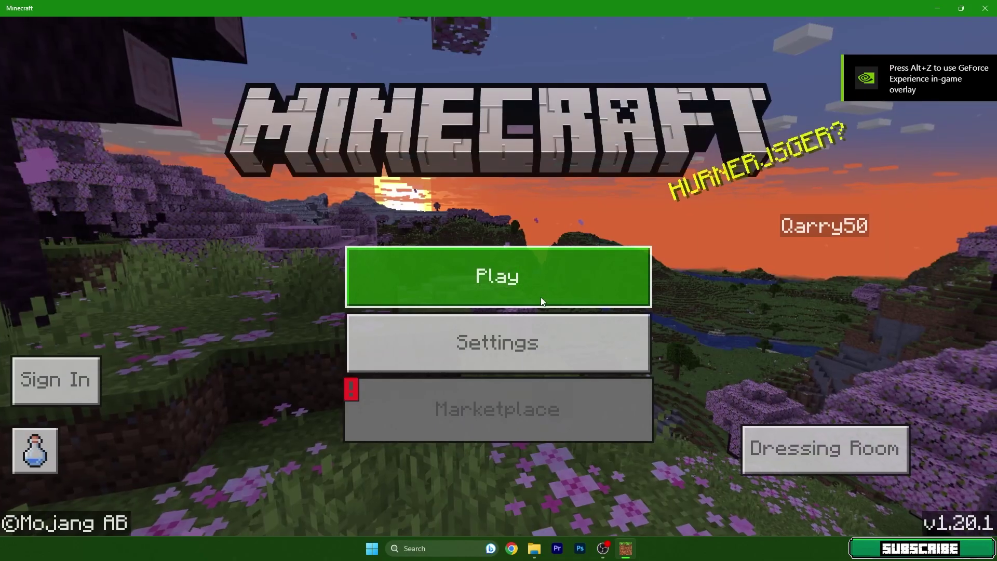
With the game window restored, import the desktop Vanilla-RTX .mcpack, then maximize the game again
{"action": "double_click", "coordinate": [576, 8]}
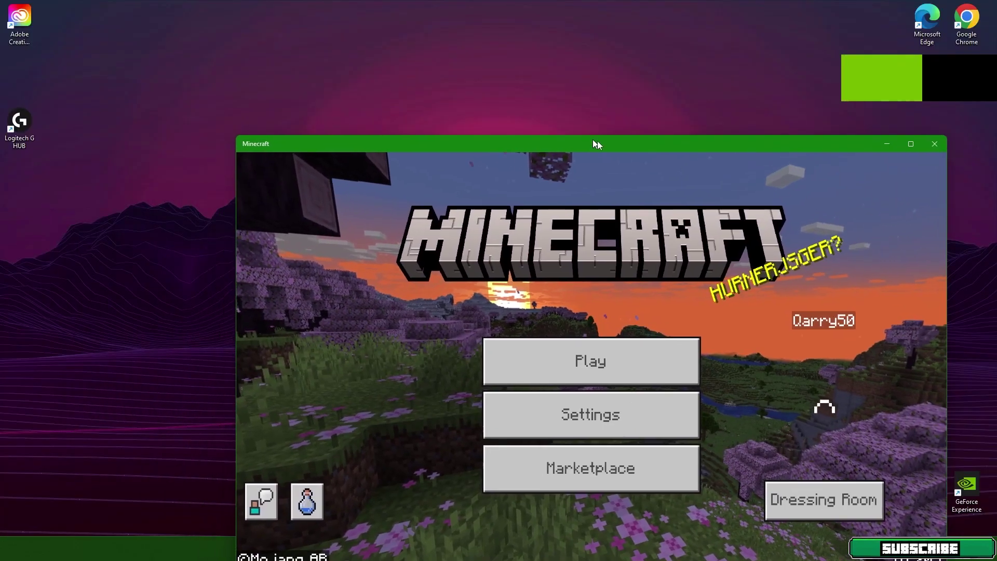
{"action": "left_click_drag", "start_coordinate": [452, 224], "coordinate": [216, 326]}
{"action": "left_click_drag", "start_coordinate": [450, 338], "coordinate": [371, 78]}
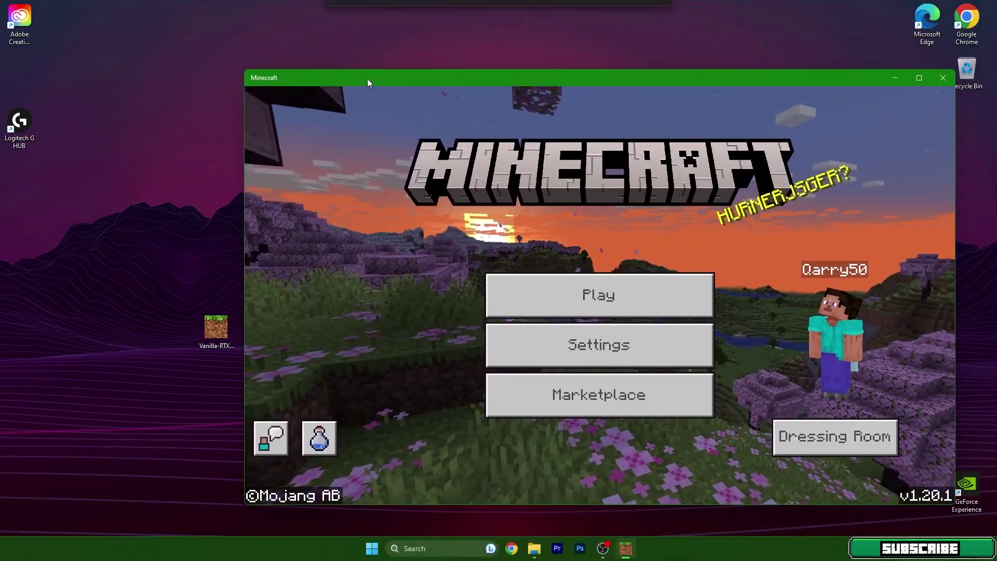
{"action": "left_click_drag", "start_coordinate": [216, 326], "coordinate": [190, 194]}
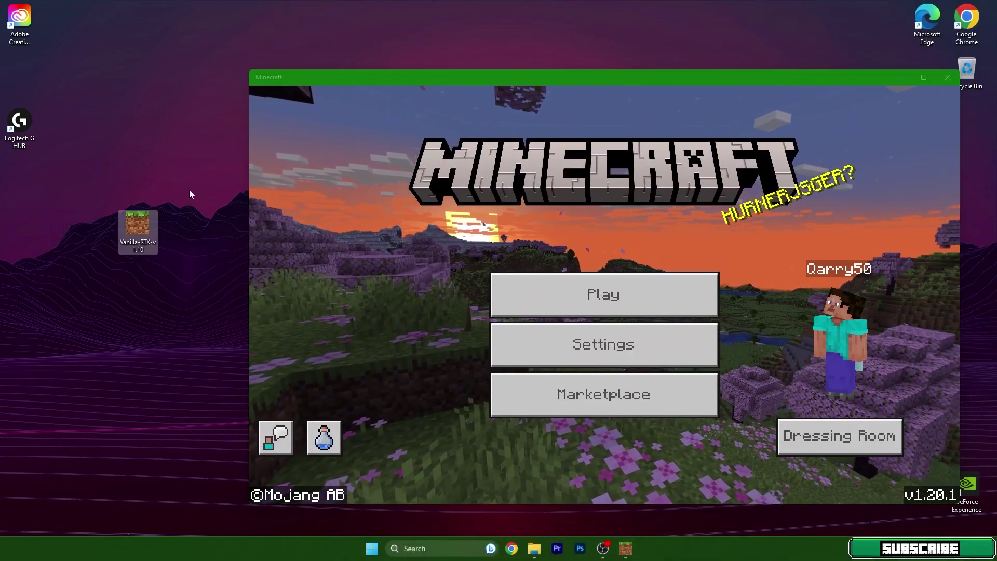
{"action": "double_click", "coordinate": [131, 232]}
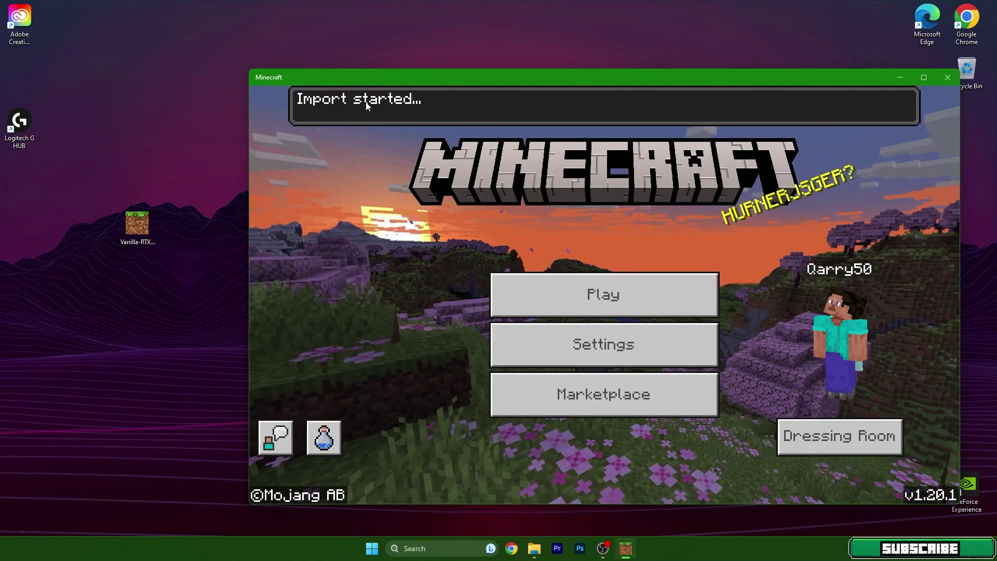
{"action": "double_click", "coordinate": [400, 76]}
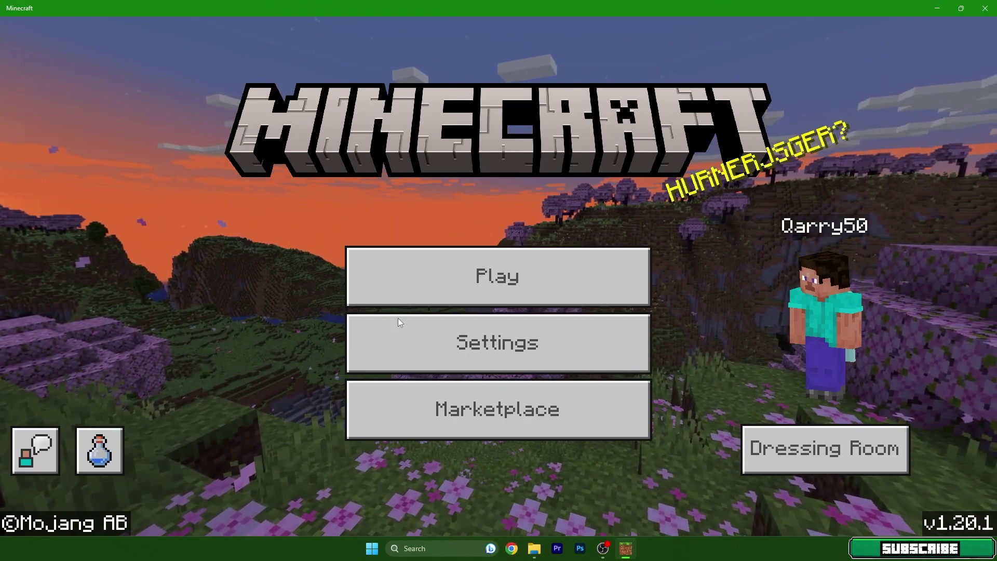
Activate Vanilla RTX from My Packs in Settings > Global Resources, then return to the main menu
{"action": "left_click", "coordinate": [415, 338]}
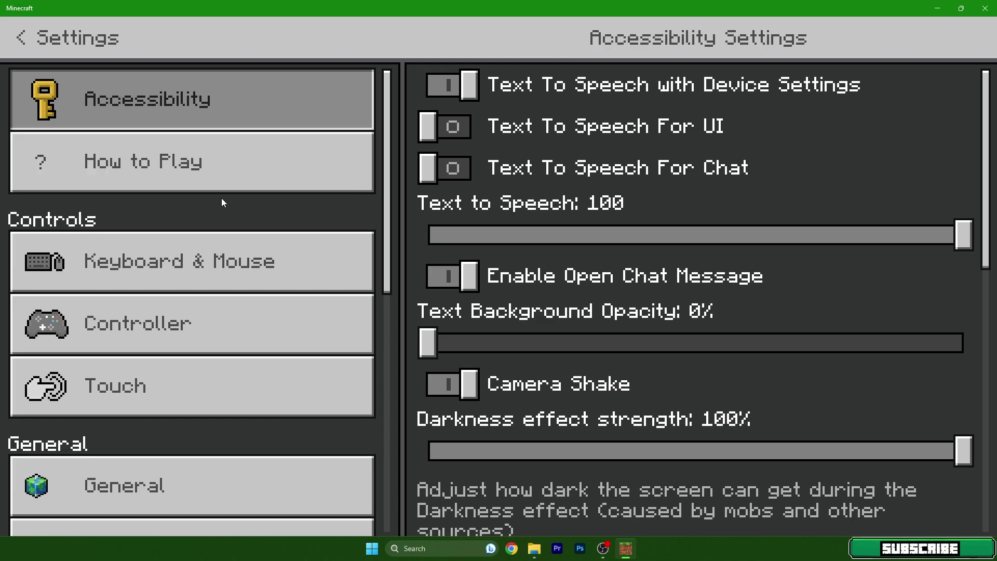
{"action": "scroll", "coordinate": [222, 202], "scroll_direction": "down", "scroll_amount": 5}
{"action": "left_click", "coordinate": [116, 452]}
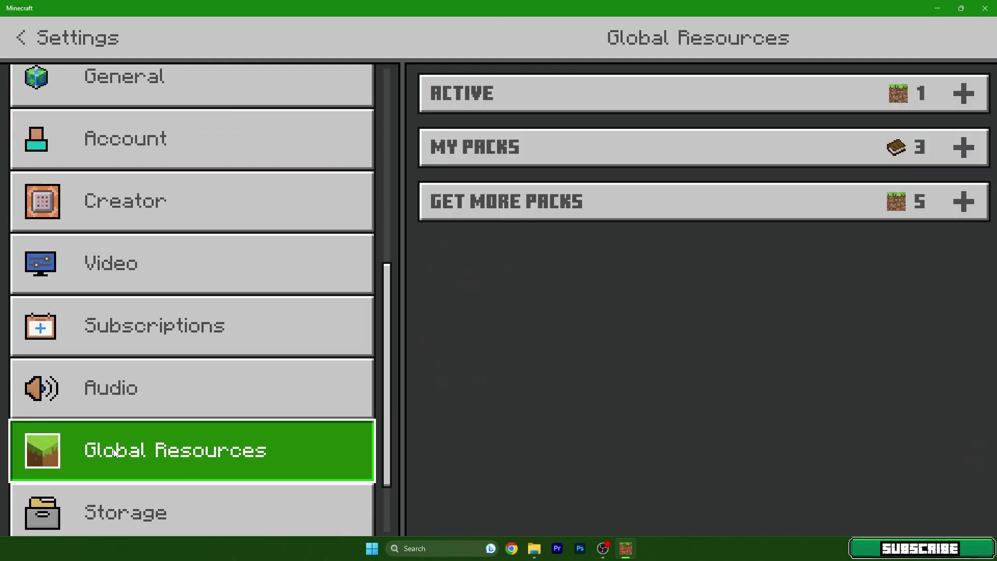
{"action": "left_click", "coordinate": [583, 140]}
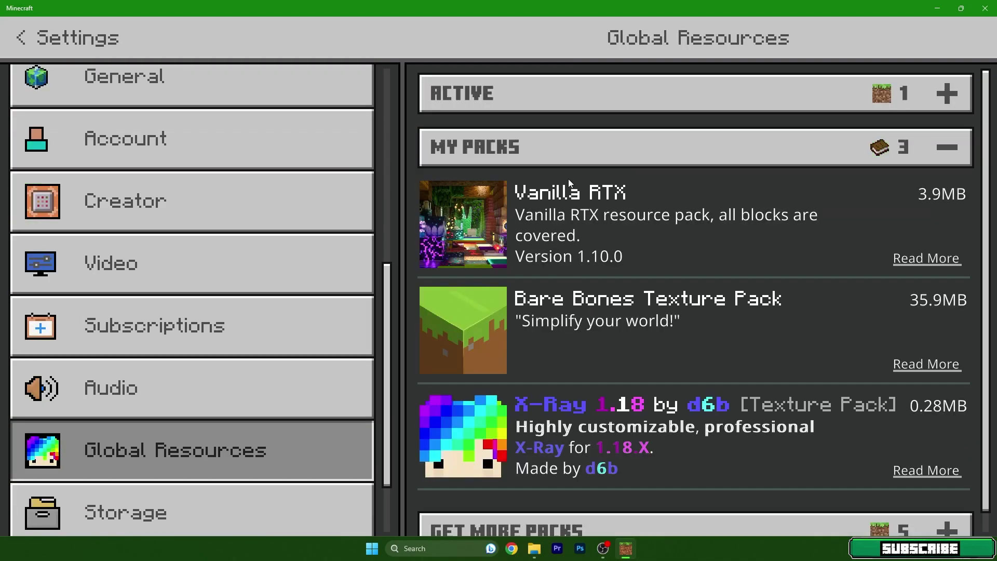
{"action": "left_click", "coordinate": [570, 213]}
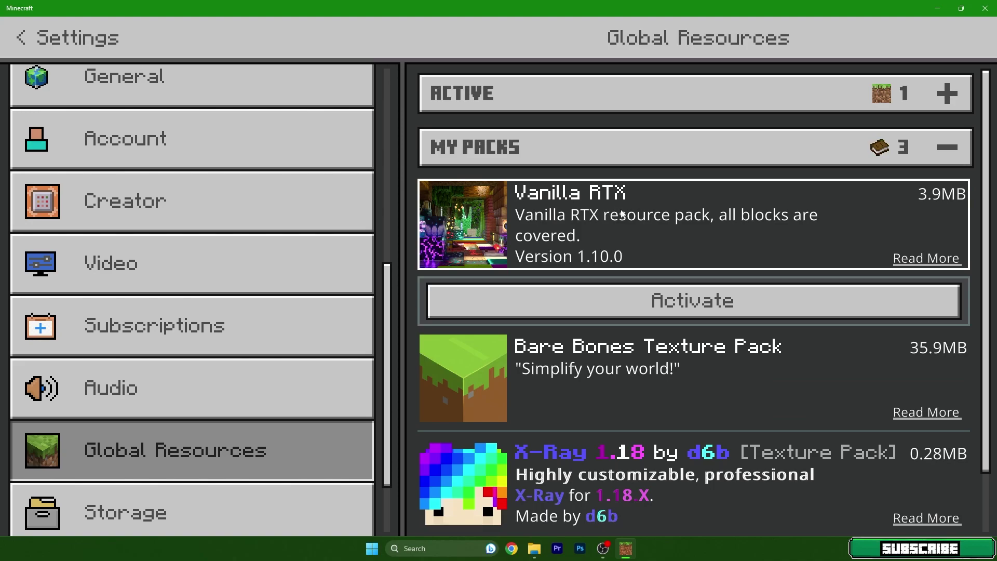
{"action": "left_click", "coordinate": [643, 297]}
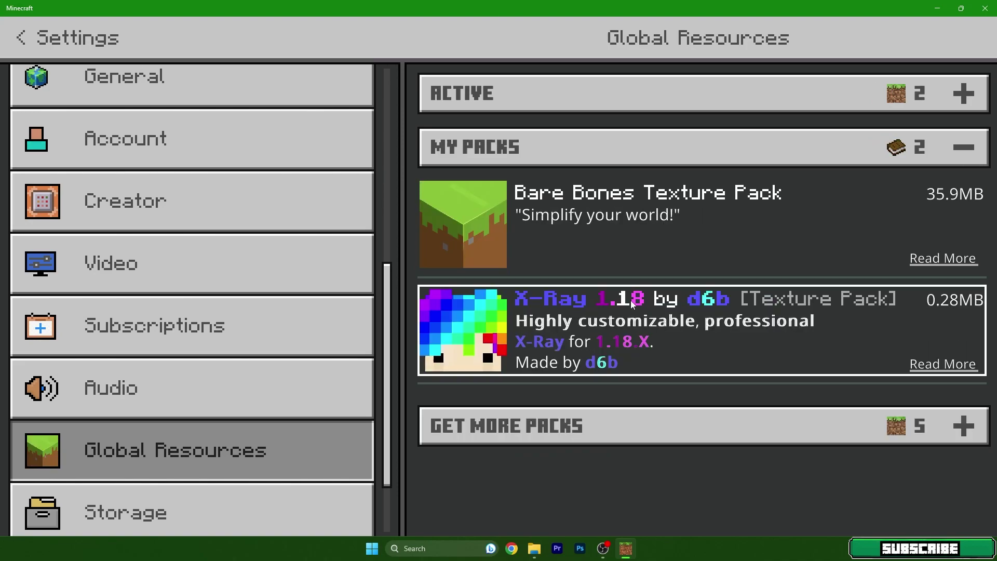
{"action": "left_click", "coordinate": [499, 95]}
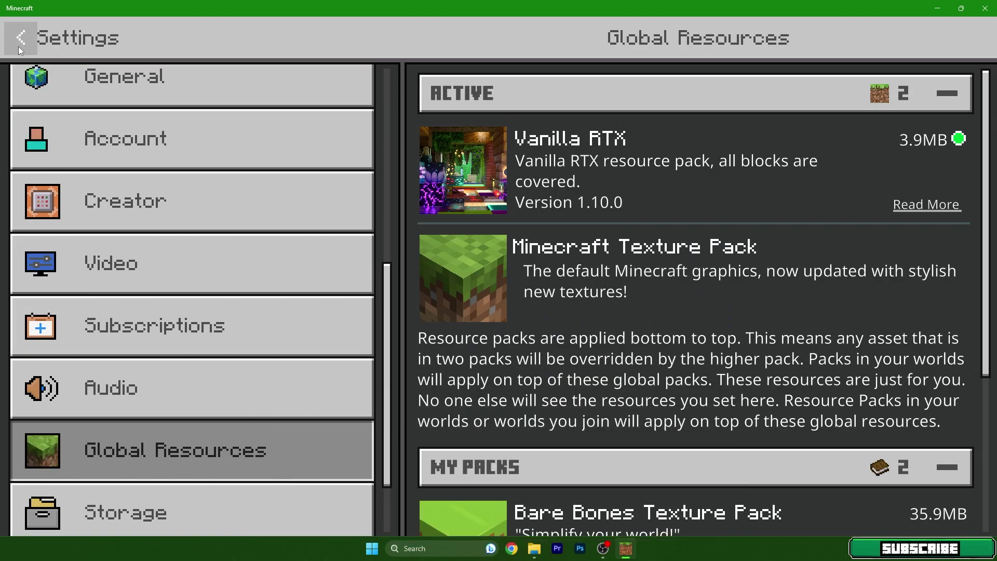
{"action": "left_click", "coordinate": [18, 46]}
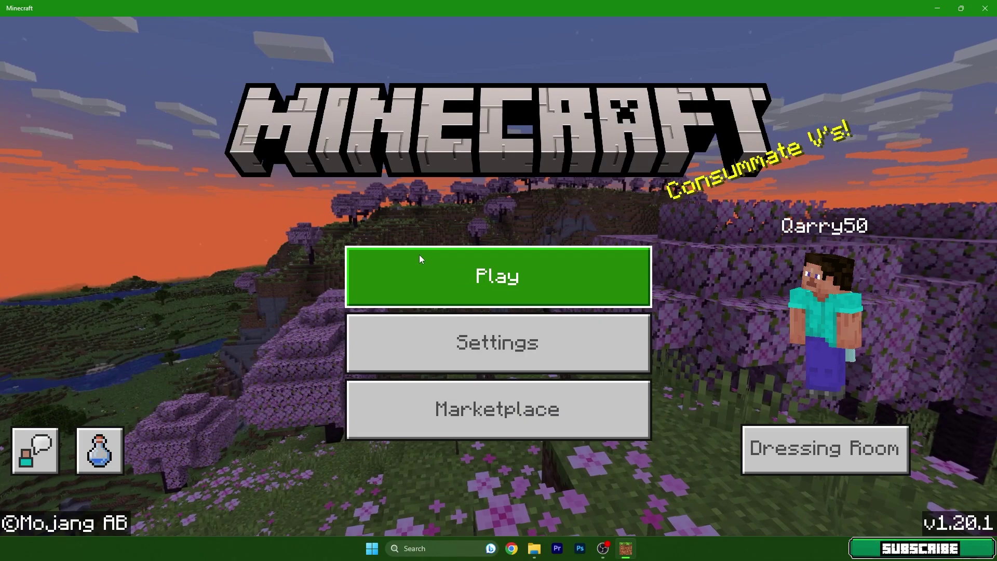
In world 846845456's resource packs, deactivate the Vanilla RTX already listed as active
{"action": "left_click", "coordinate": [419, 255]}
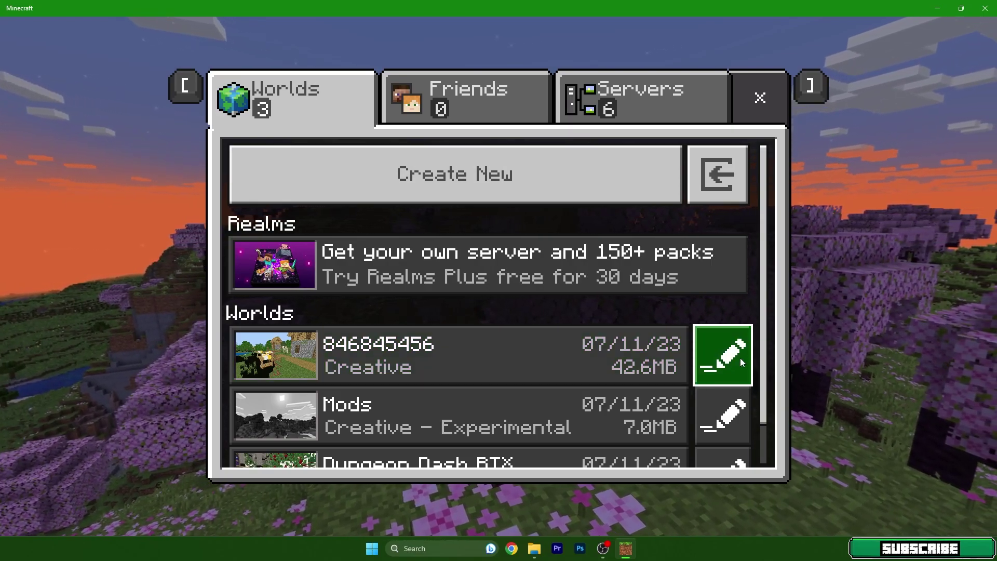
{"action": "left_click", "coordinate": [719, 362]}
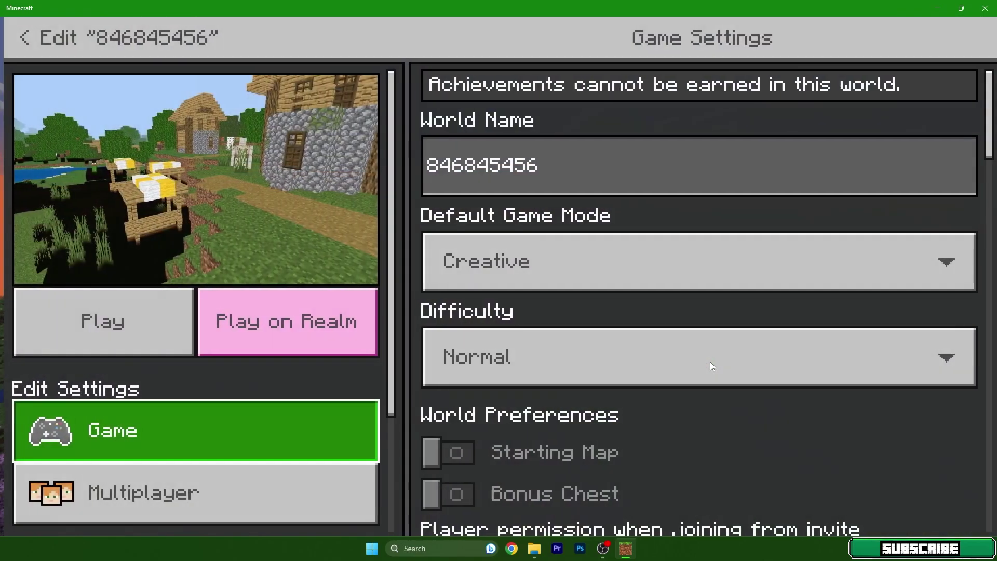
{"action": "scroll", "coordinate": [213, 332], "scroll_direction": "down", "scroll_amount": 3}
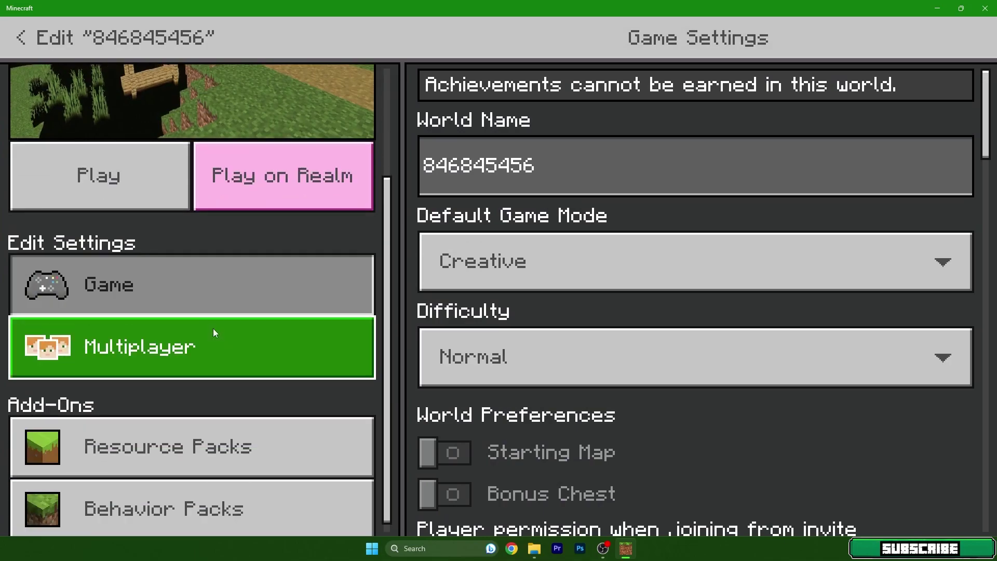
{"action": "left_click", "coordinate": [183, 425]}
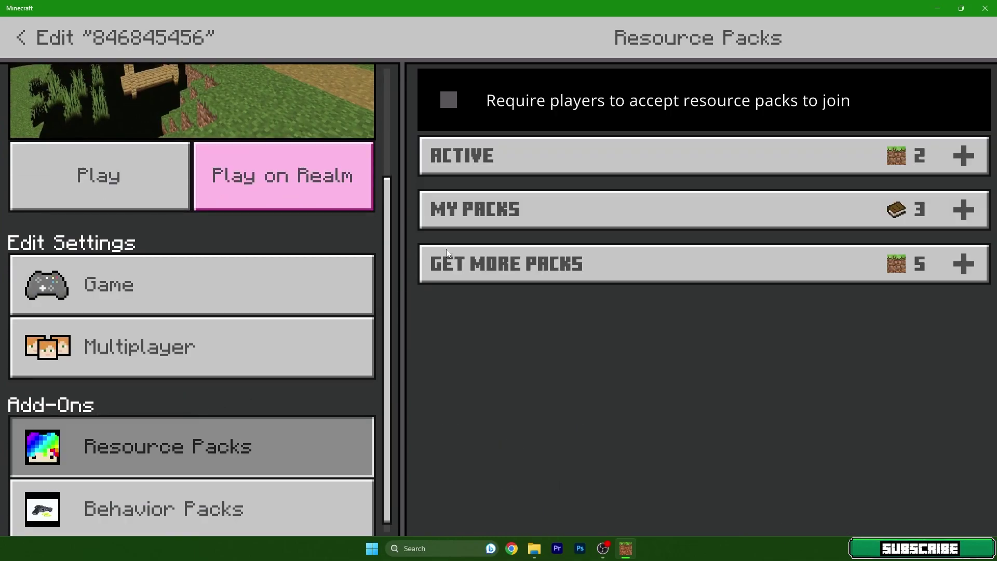
{"action": "left_click", "coordinate": [539, 171]}
{"action": "left_click", "coordinate": [540, 234]}
{"action": "left_click", "coordinate": [541, 307]}
{"action": "left_click", "coordinate": [535, 161]}
Activate Vanilla RTX from My Packs, confirm it among active packs, and start the world
{"action": "left_click", "coordinate": [545, 207]}
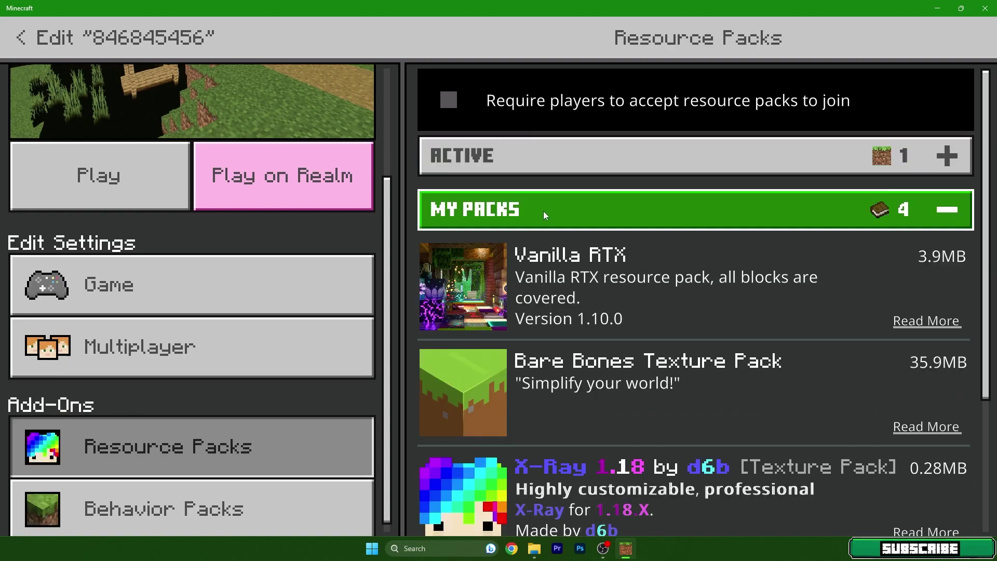
{"action": "left_click", "coordinate": [595, 278]}
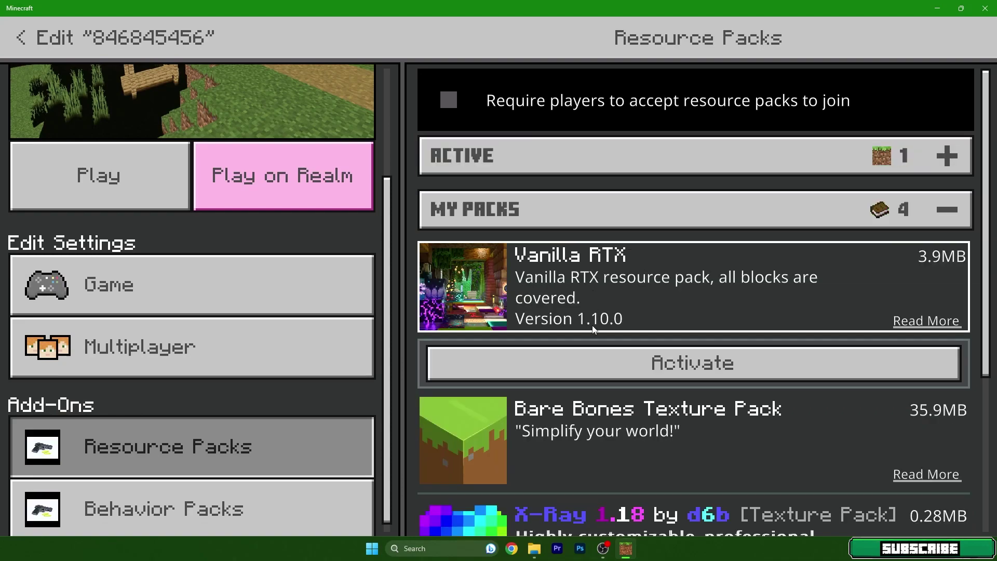
{"action": "left_click", "coordinate": [612, 366]}
{"action": "left_click", "coordinate": [479, 158]}
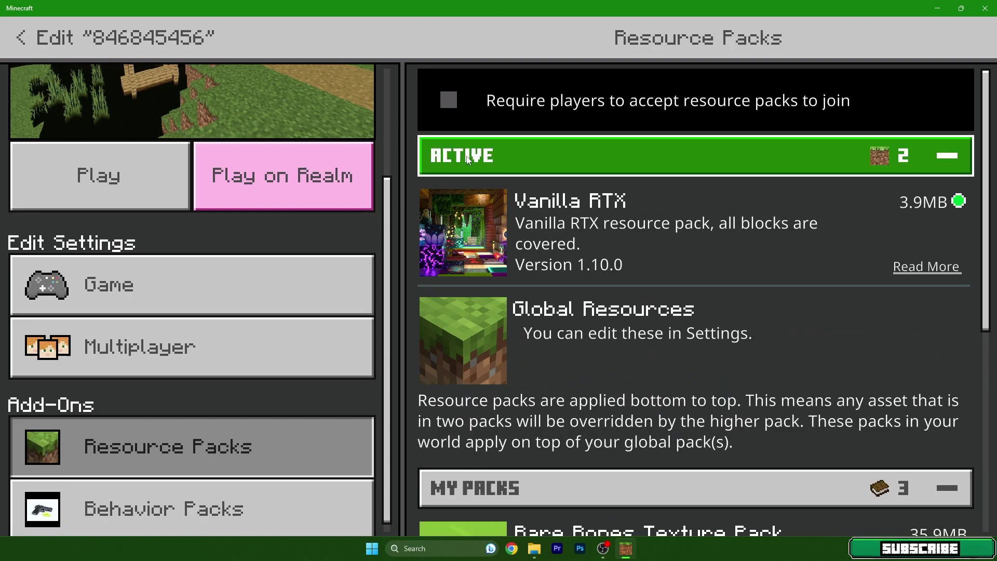
{"action": "left_click", "coordinate": [134, 173]}
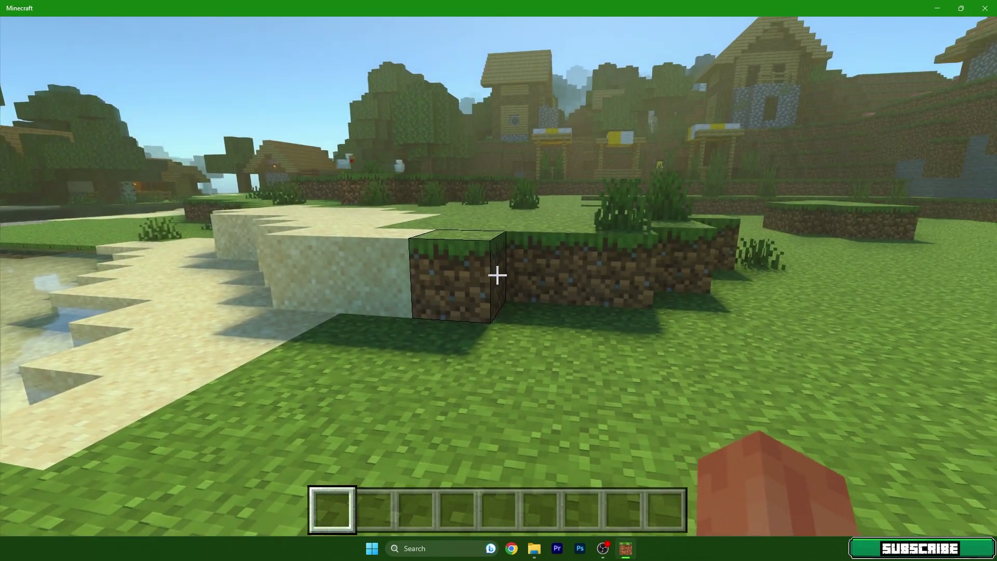
Walk forward, jump onto the grass block and sneak to view the RTX-shaded grass and shadows
{"action": "key", "text": "w"}
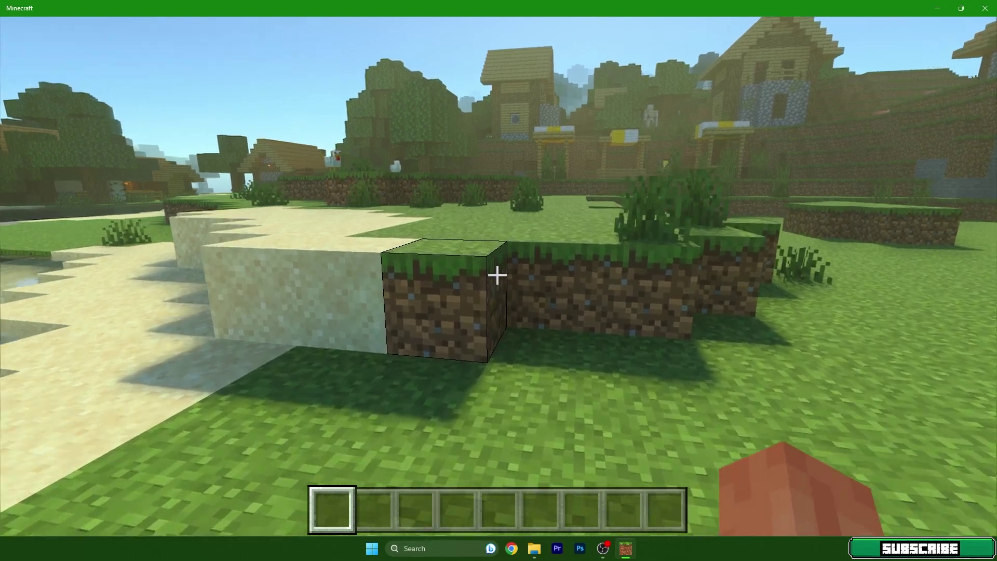
{"action": "key", "text": "space"}
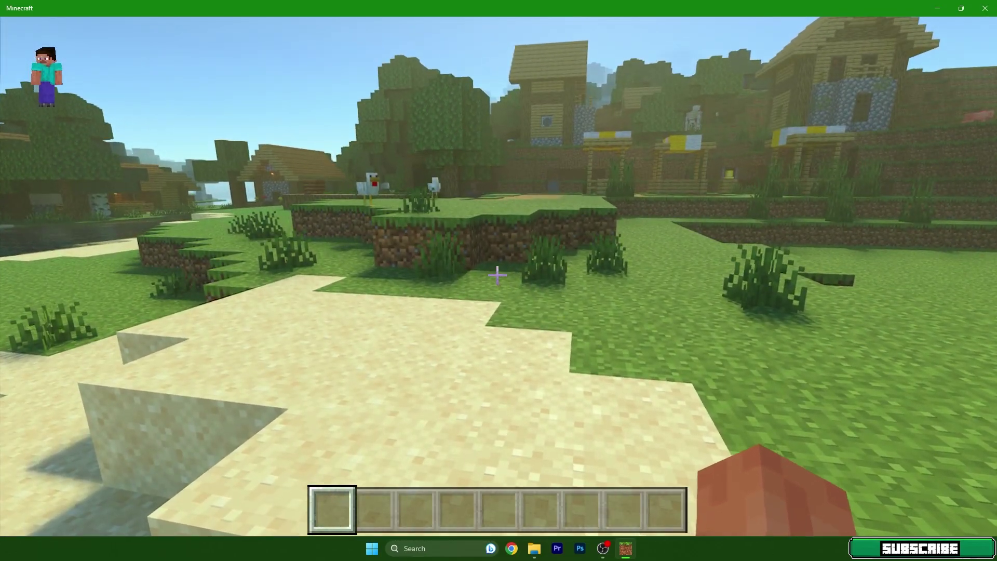
{"action": "key", "text": "w"}
{"action": "key", "text": "w"}
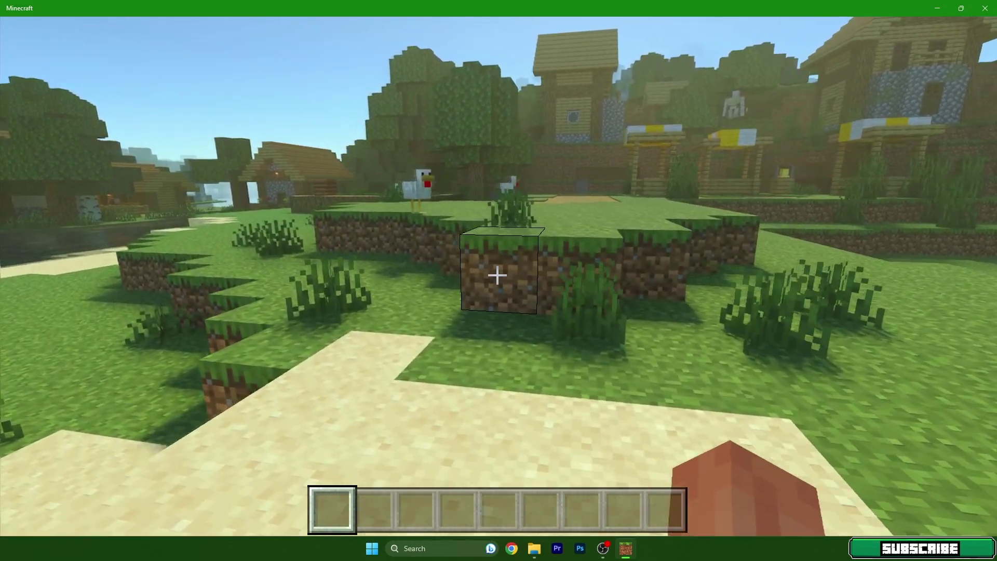
{"action": "key", "text": "shift"}
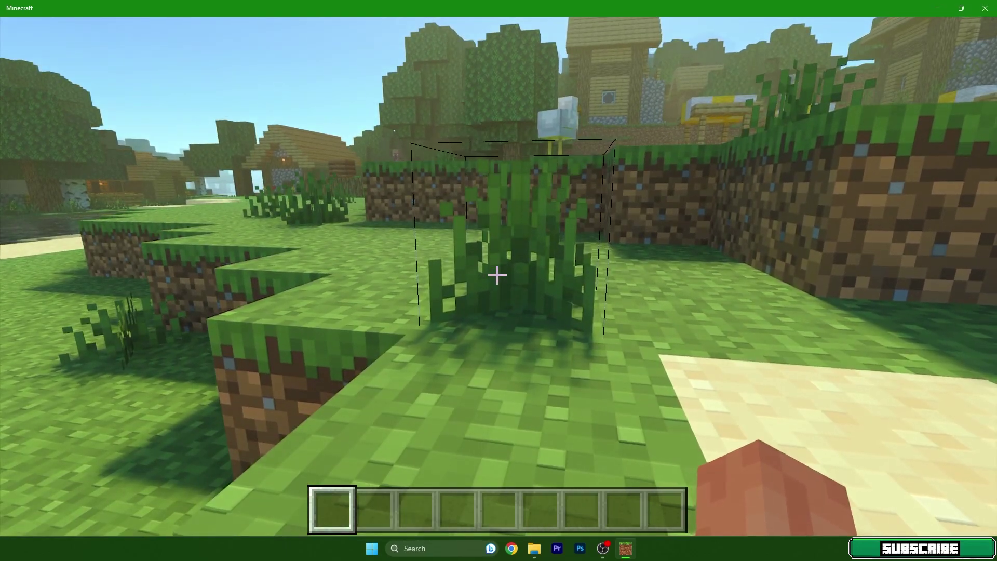